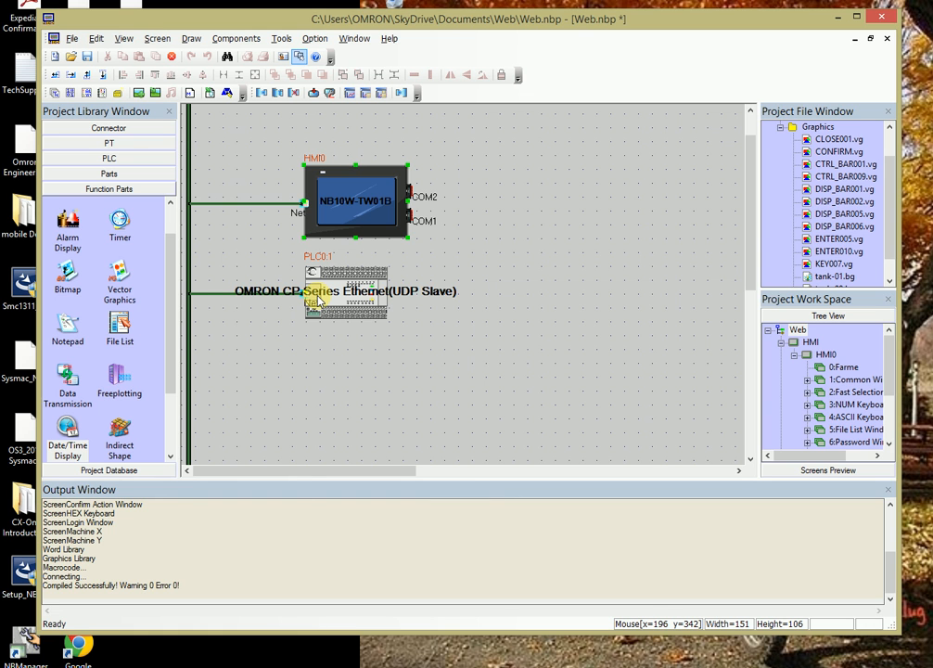
Check the Use External Clock option in the HMI0 terminal's PT Extended Property settings and accept the dialog.
double_click(343, 209)
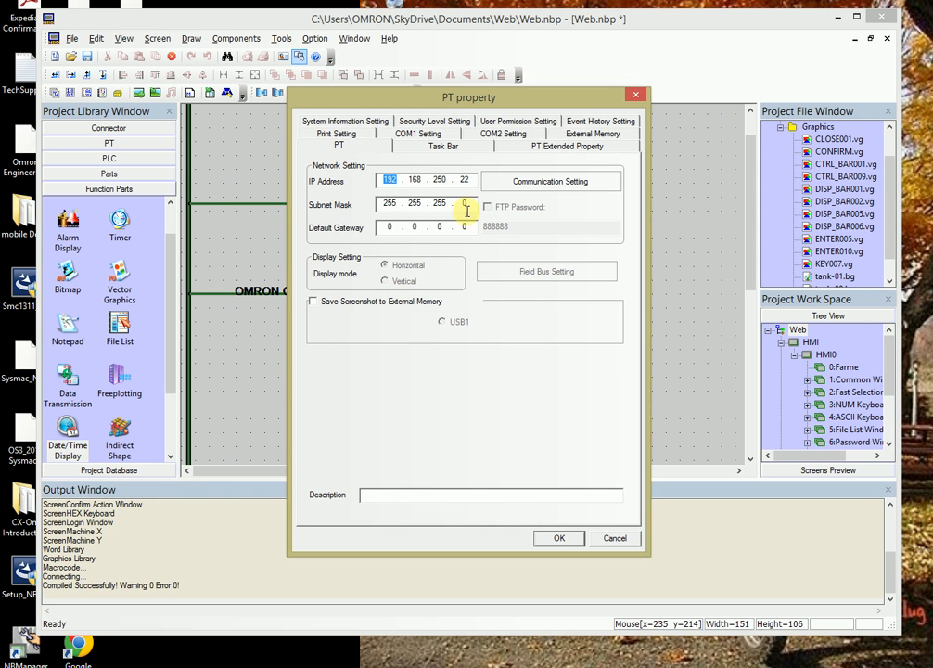
left_click(527, 148)
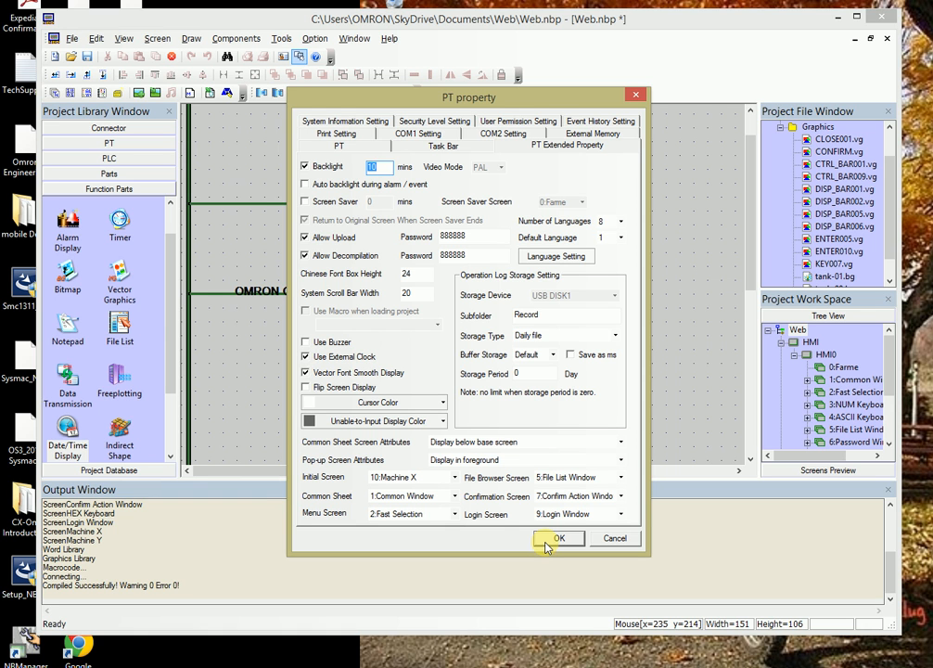
left_click(557, 539)
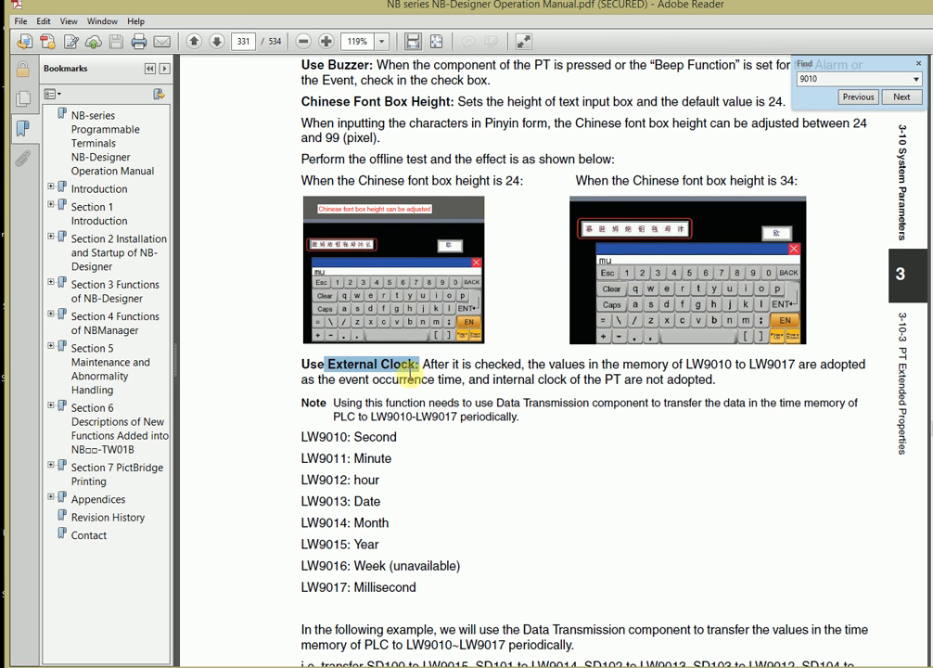
In the NB-Designer manual, highlight the LW9010 entry, search for "rtc" and examine the RTC address table.
left_click(300, 437)
left_click_drag(299, 437, 355, 438)
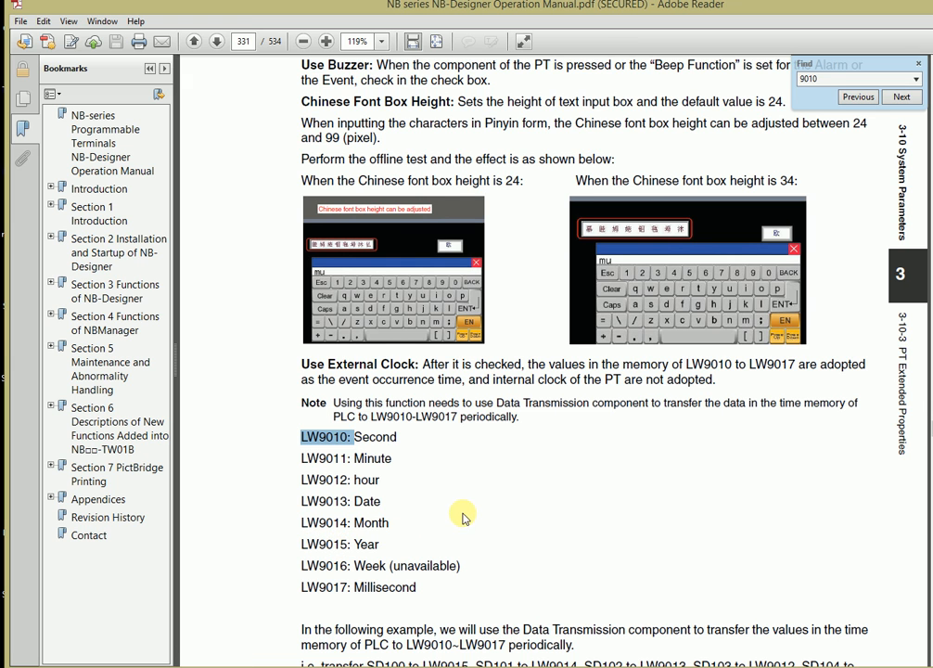
left_click_drag(828, 79, 784, 79)
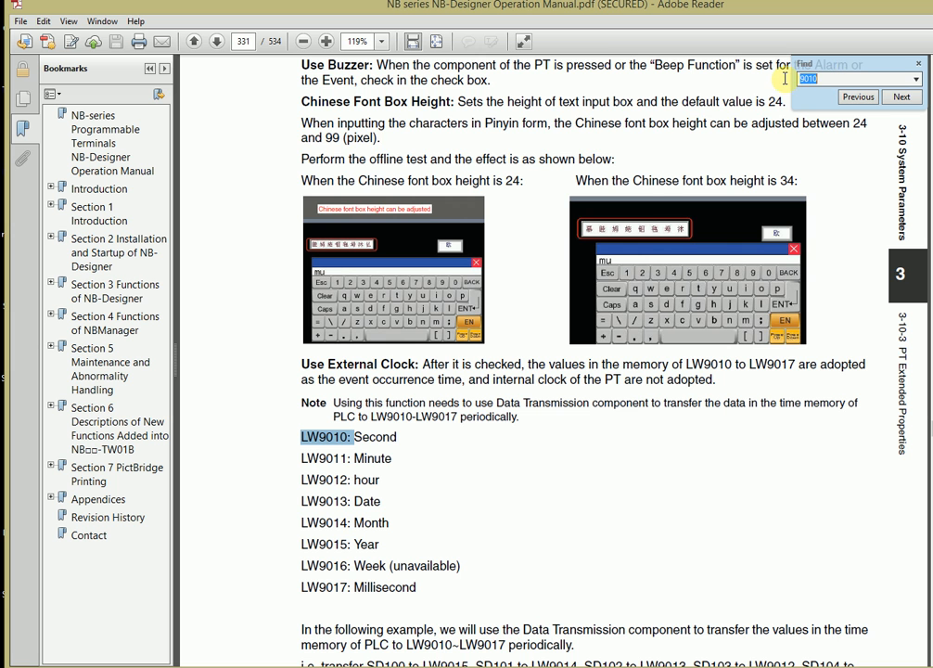
type("rt")
key("Return")
scroll(623, 270, "down", 5)
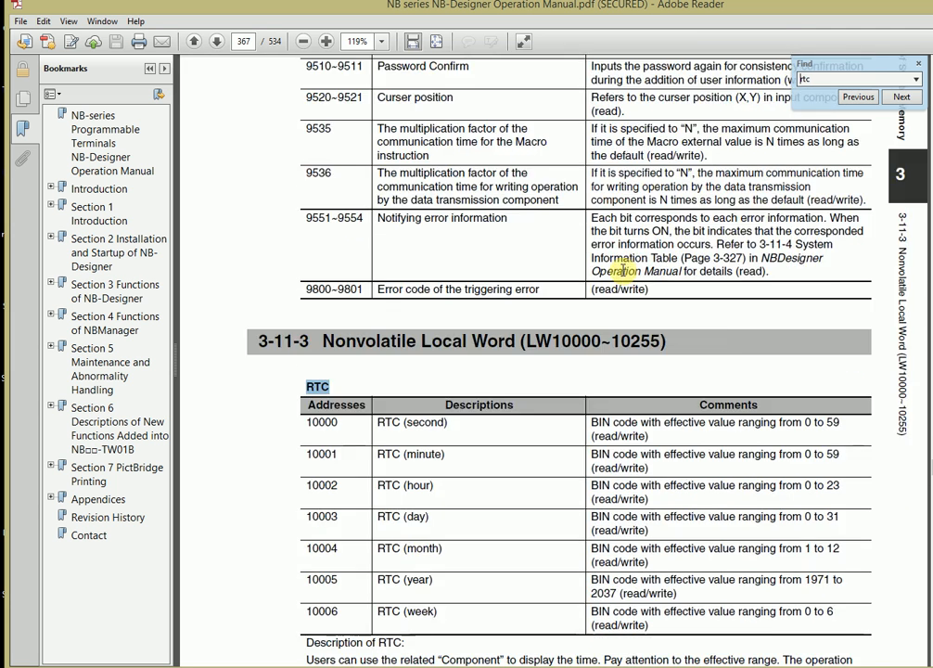
scroll(623, 270, "down", 2)
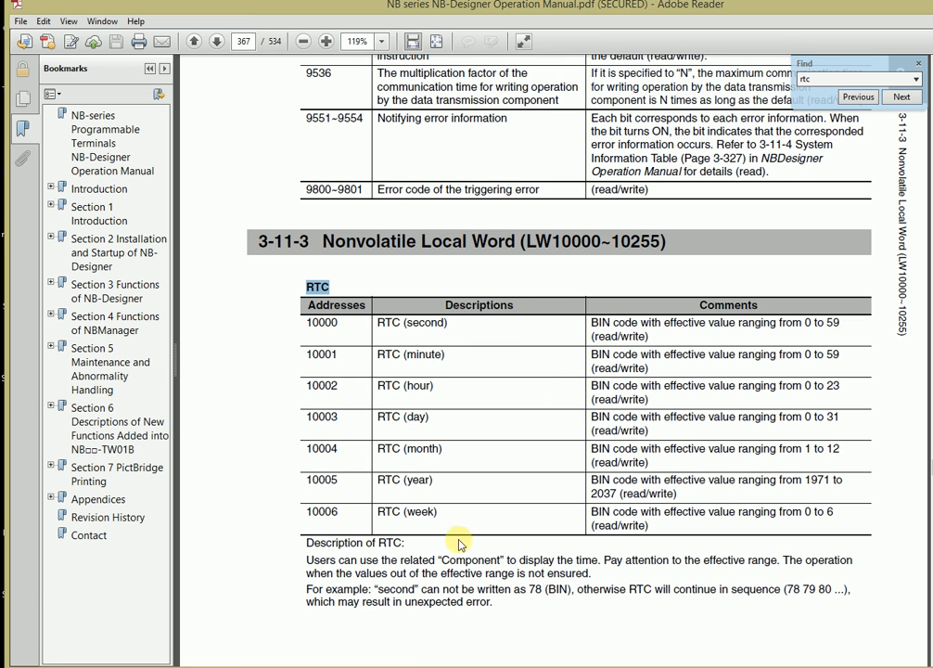
Switch to NB-Designer, open the 11:Machine Y screen and locate the Timer component among the function parts.
key("alt+Tab")
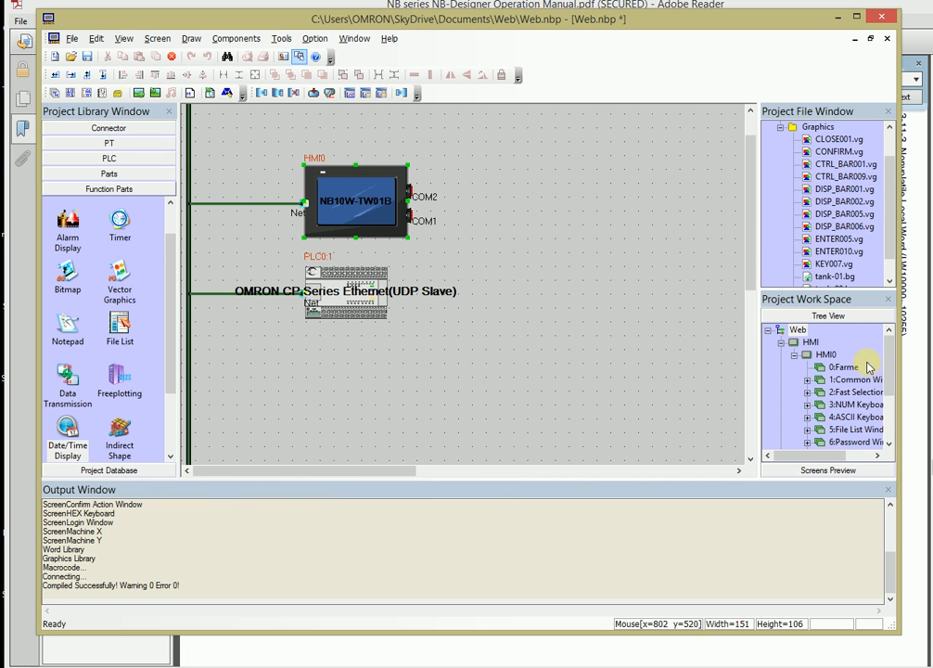
left_click_drag(891, 381, 888, 423)
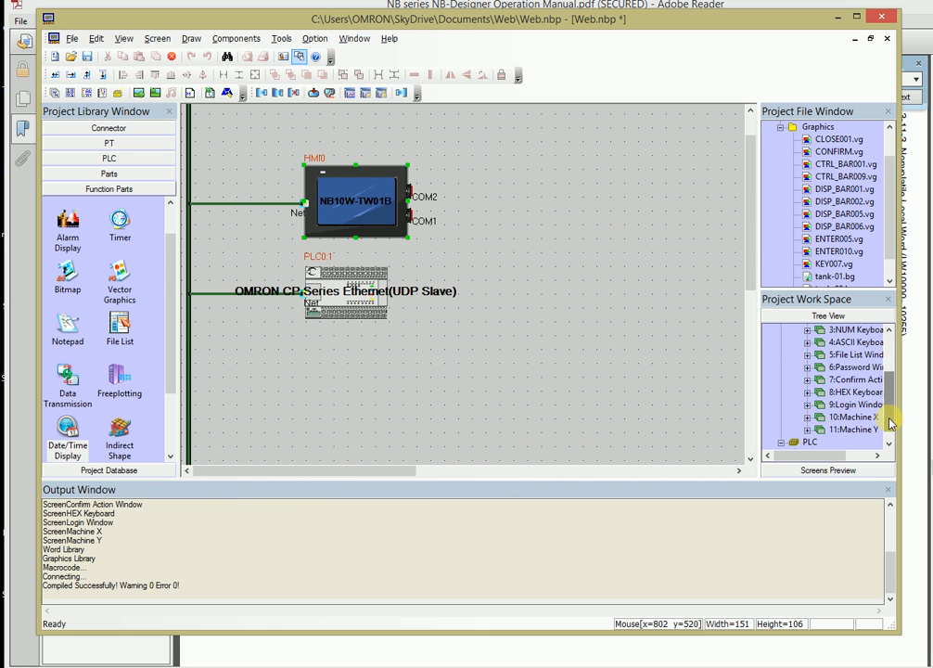
double_click(876, 428)
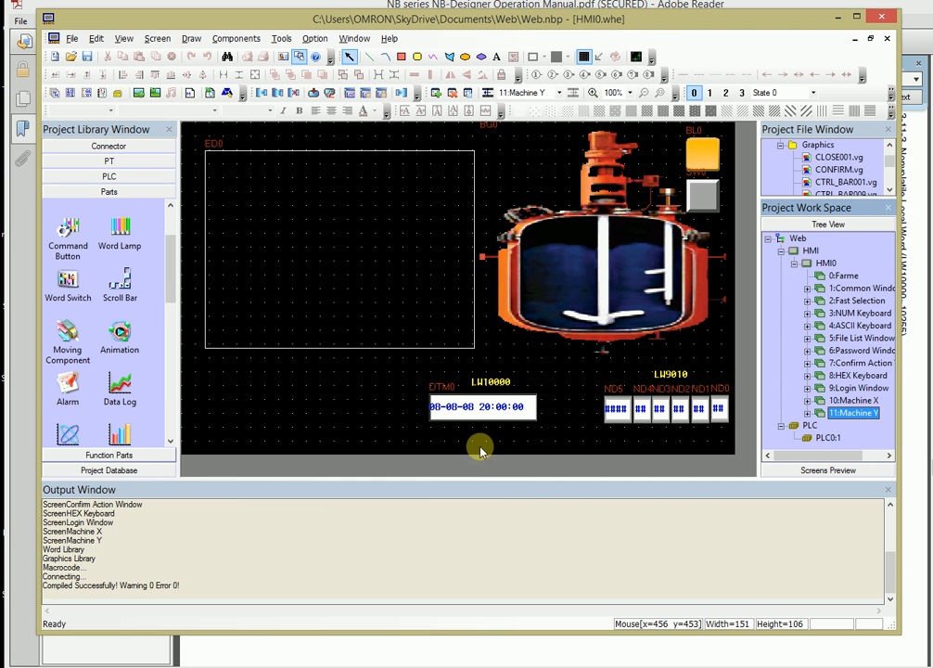
left_click(68, 455)
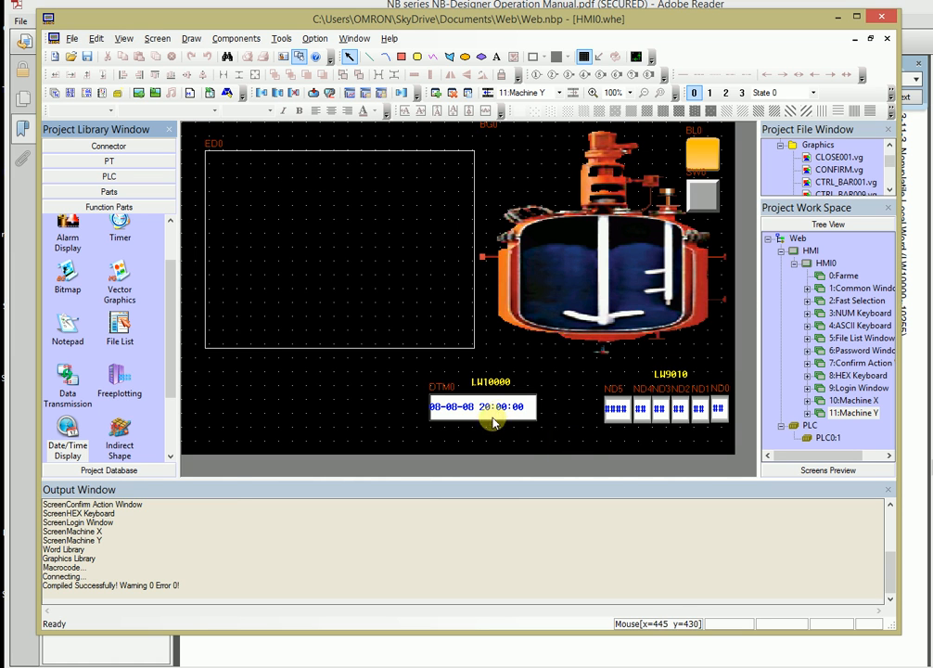
left_click_drag(167, 327, 170, 291)
left_click(115, 277)
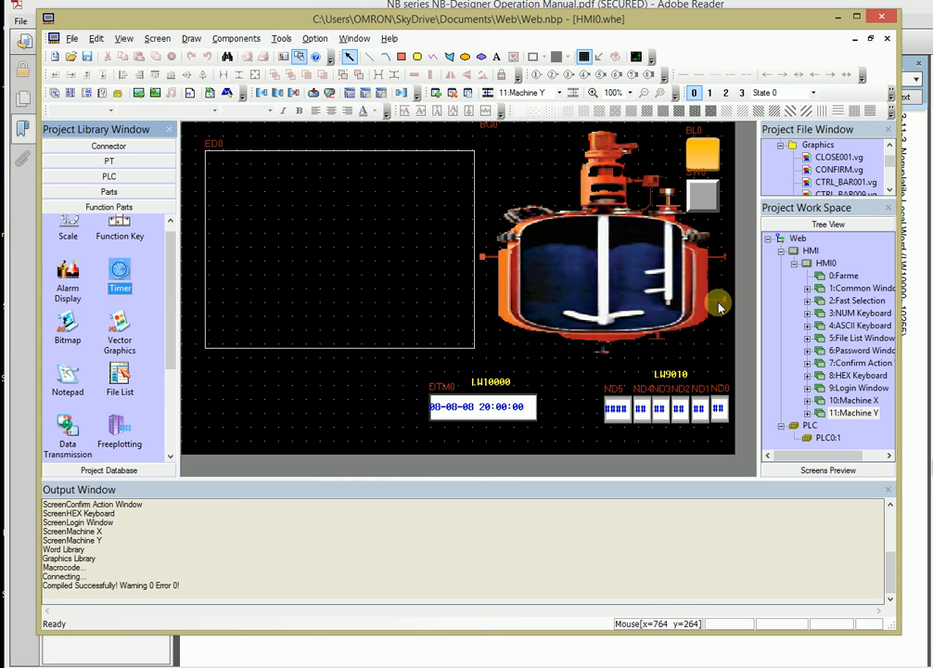
Inspect timer TM0 on the 1:Common Window screen and go back to the 11:Machine Y screen.
double_click(842, 288)
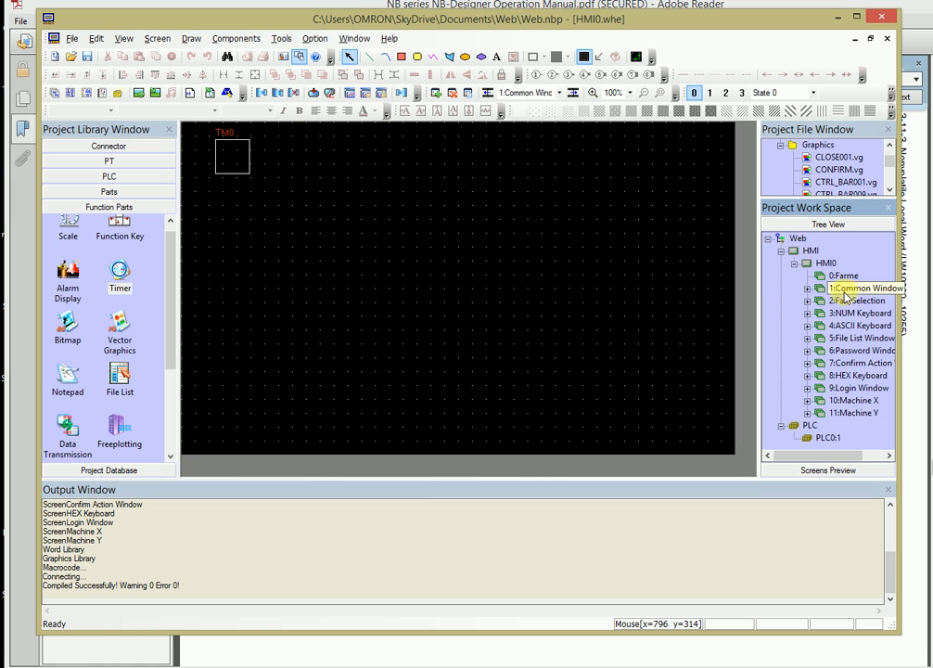
left_click(845, 295)
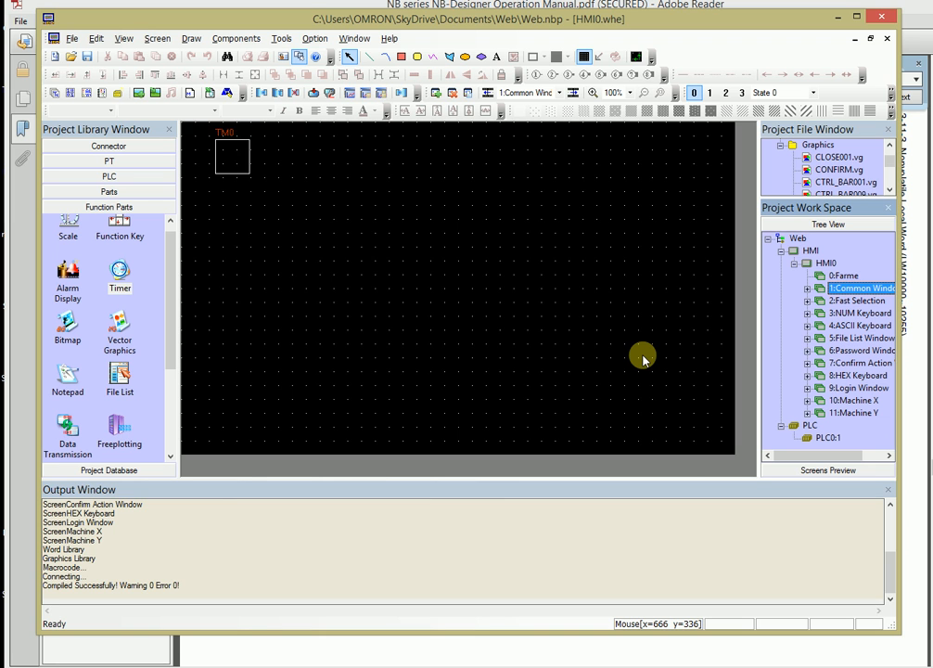
left_click(233, 168)
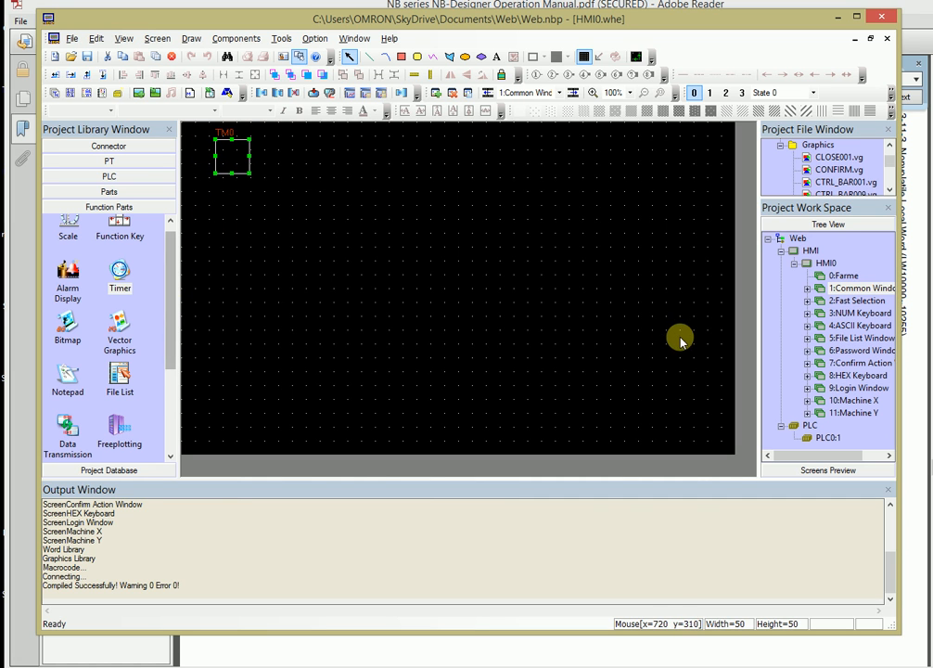
double_click(835, 415)
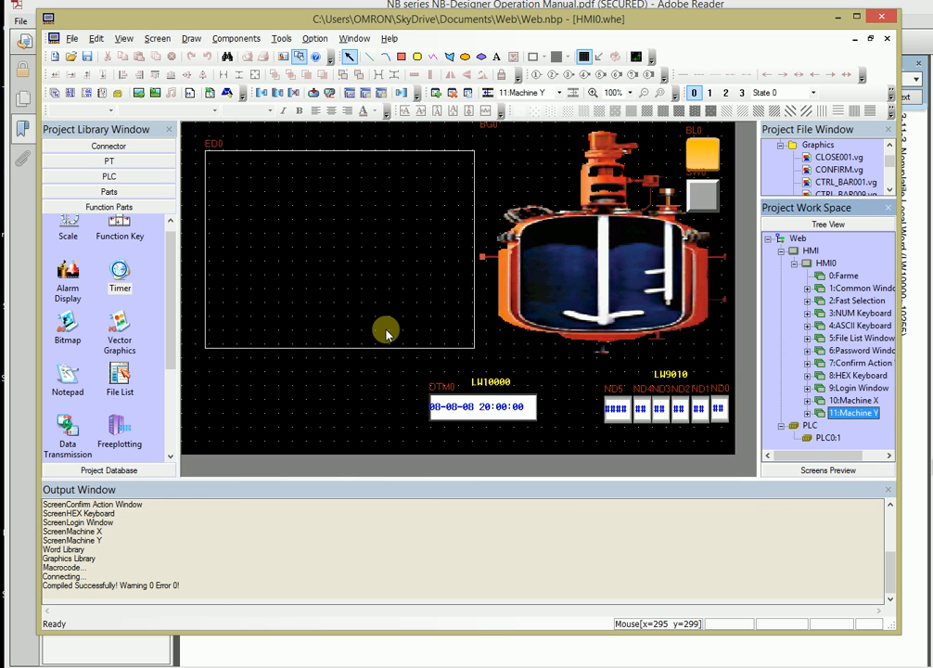
Open the properties of timer TM0 on the 1:Common Window screen and examine its Timer Function data transmission settings.
double_click(844, 289)
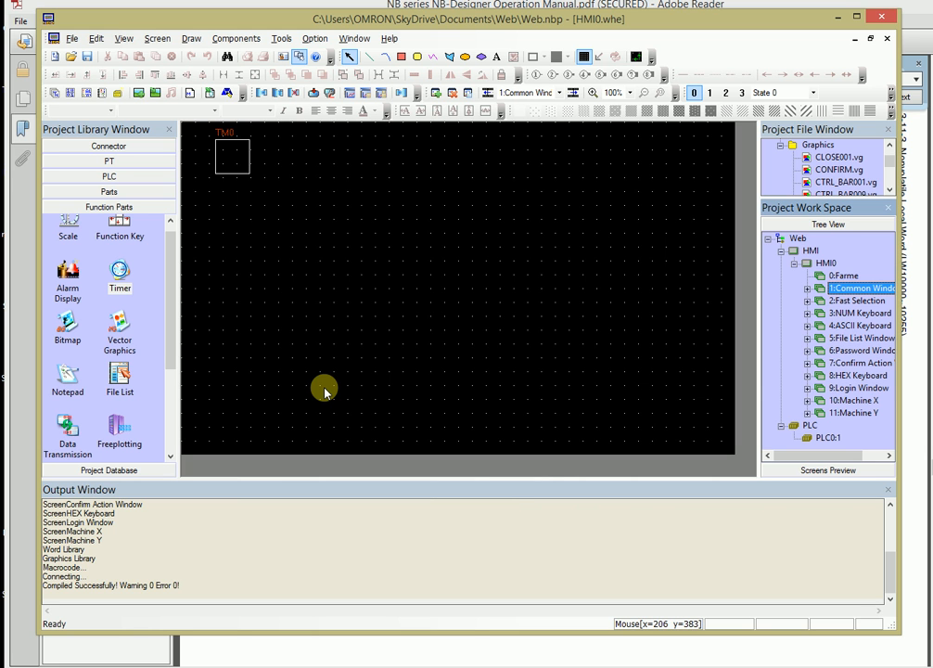
left_click(223, 171)
double_click(224, 171)
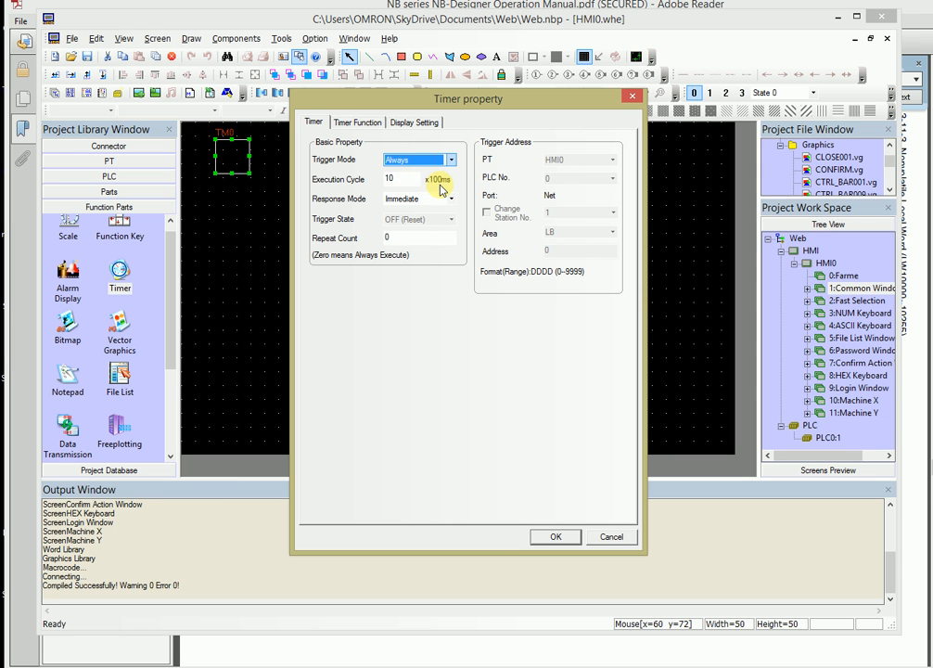
left_click(356, 126)
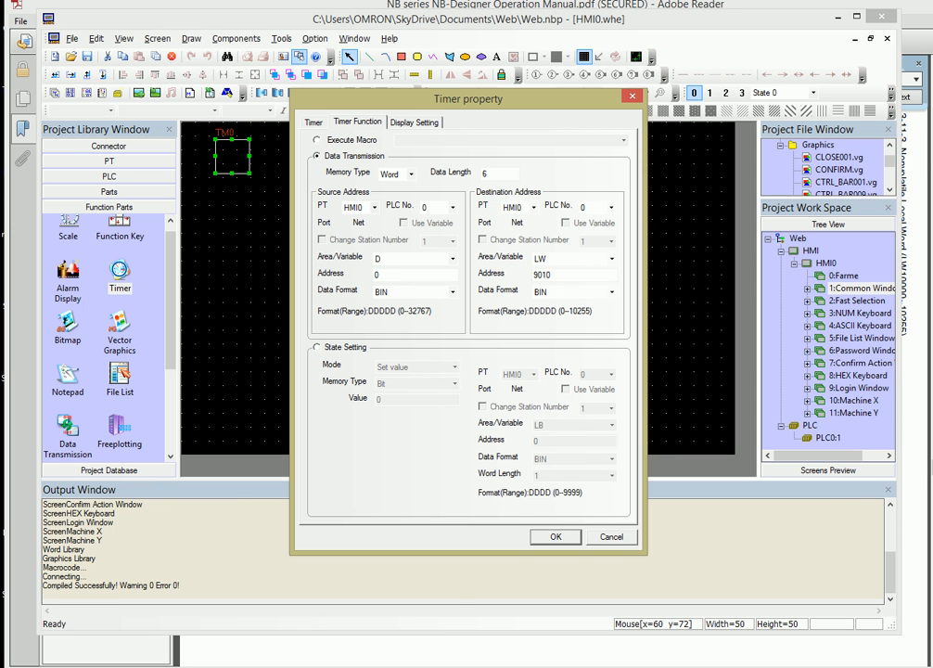
Search the NB-Designer manual for "9010" and highlight External Clock in the description of its time registers.
key("alt+Tab")
left_click_drag(822, 81, 778, 81)
type("9010")
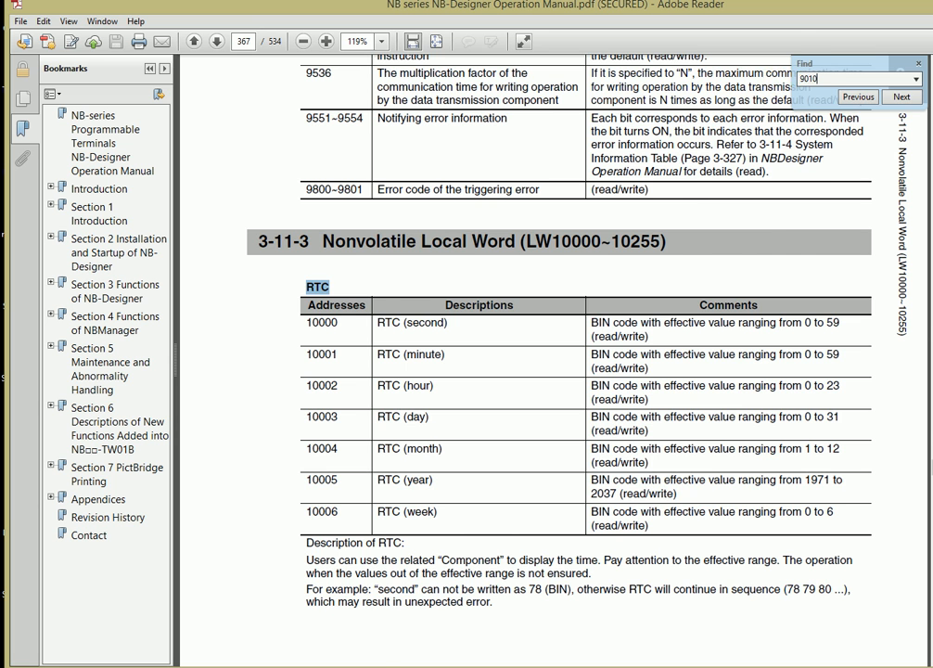
key("Return")
scroll(649, 371, "down", 5)
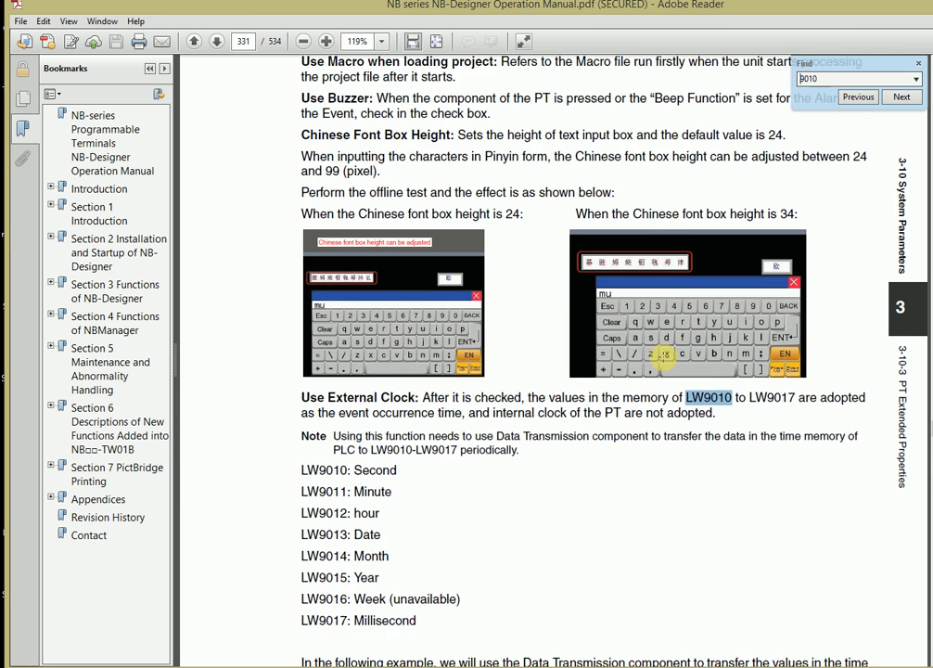
scroll(662, 356, "down", 1)
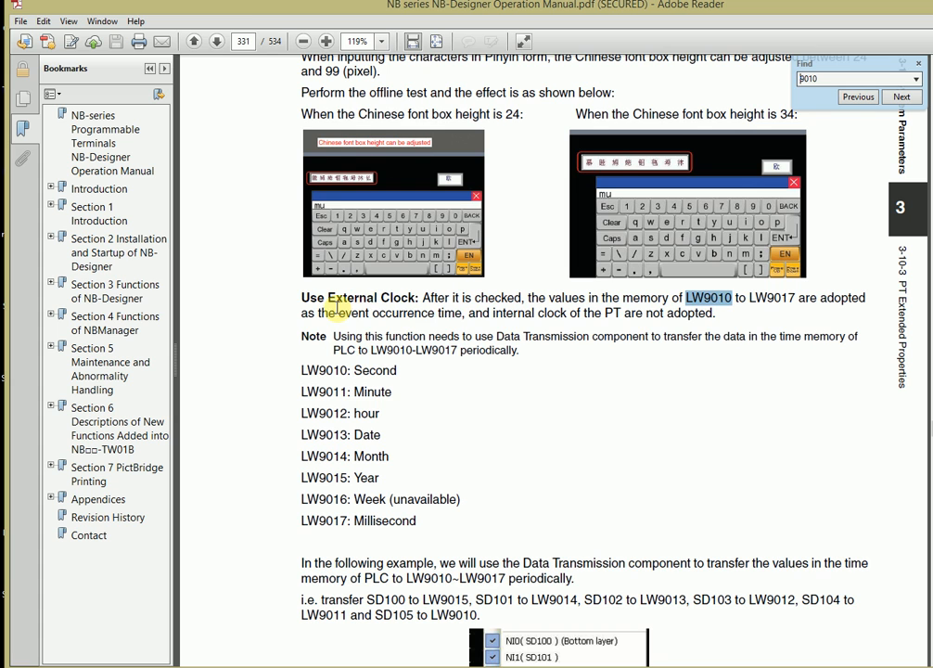
left_click_drag(325, 300, 419, 301)
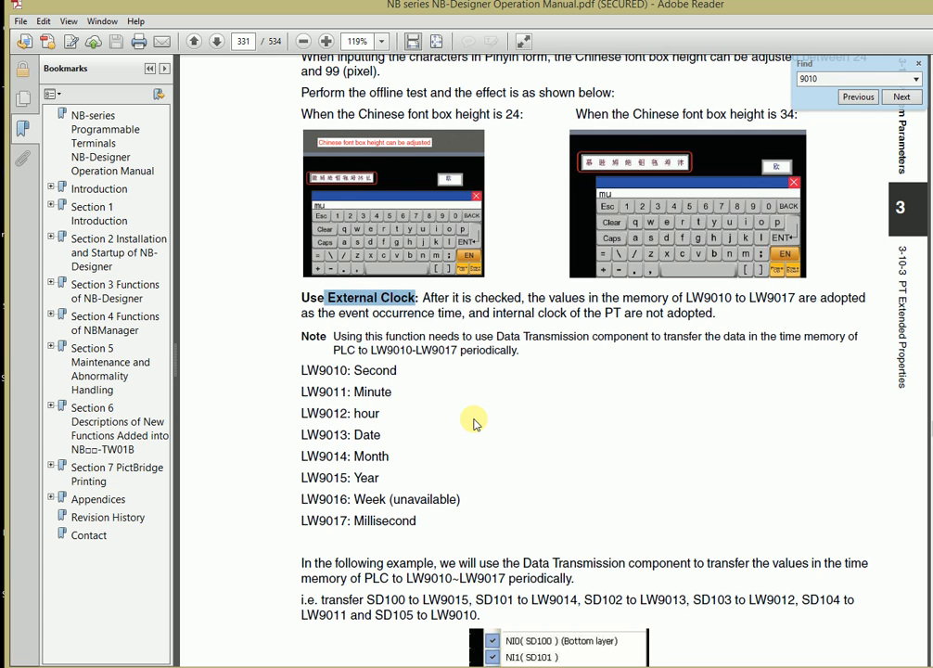
Check the timer's source address in NB-Designer, and inspect outputs D0 to D5 of the HorlogeNB function block in CX-Programmer.
key("alt+Tab")
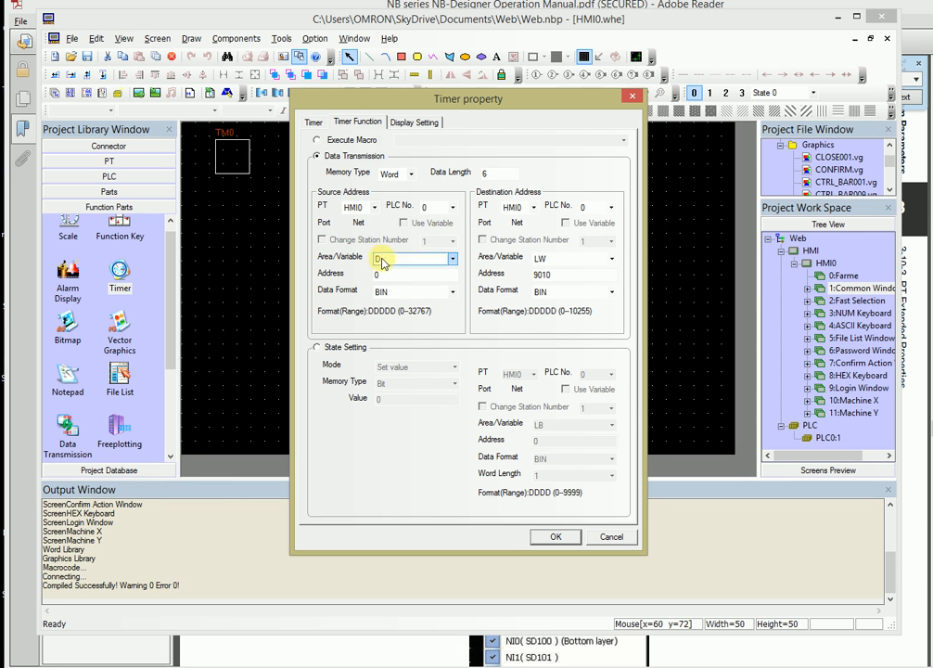
left_click(391, 274)
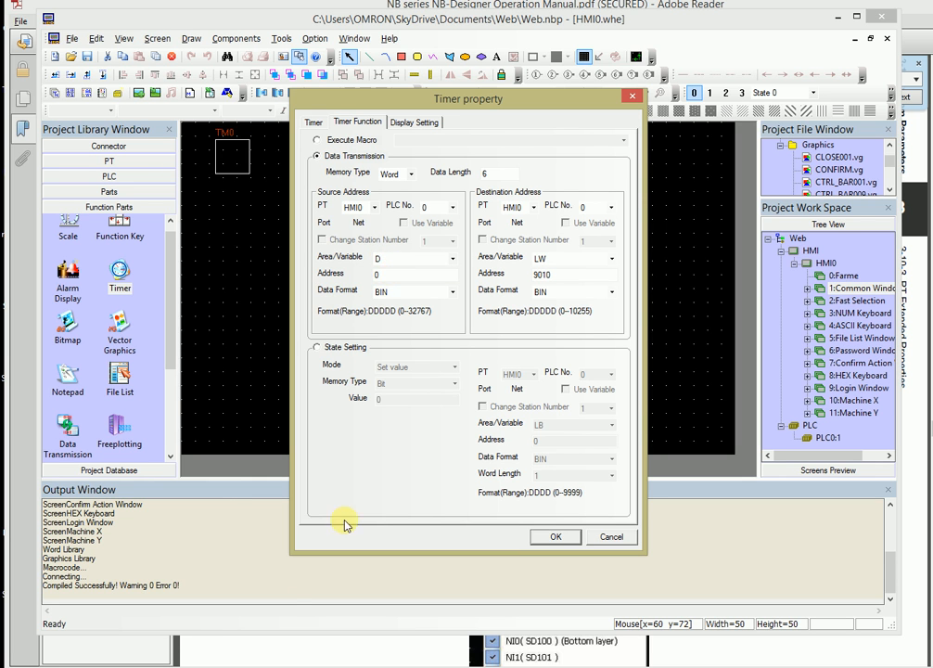
left_click(213, 665)
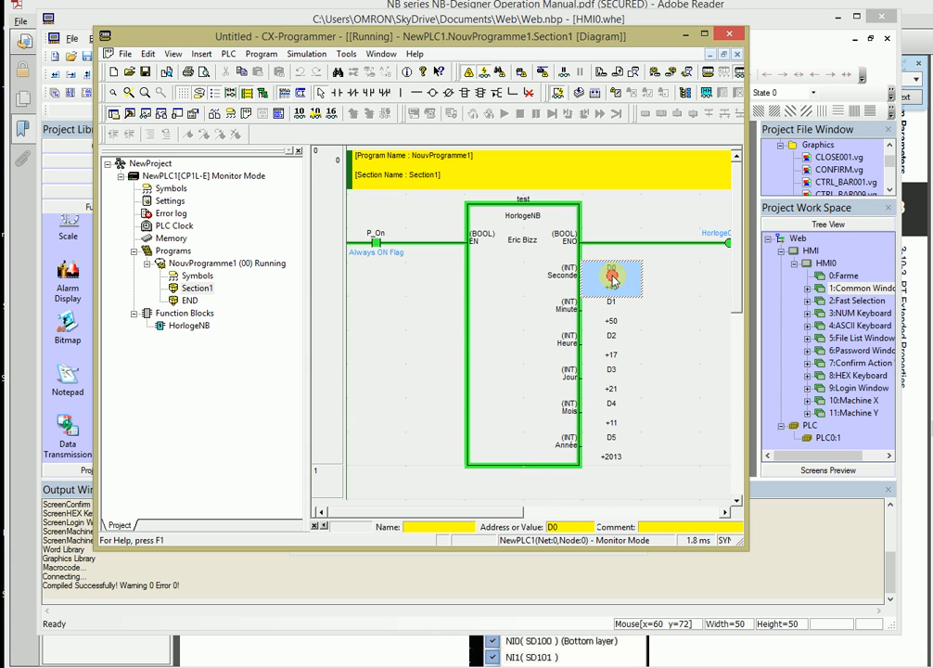
left_click(610, 302)
left_click(611, 336)
left_click(607, 375)
left_click(608, 406)
left_click(611, 441)
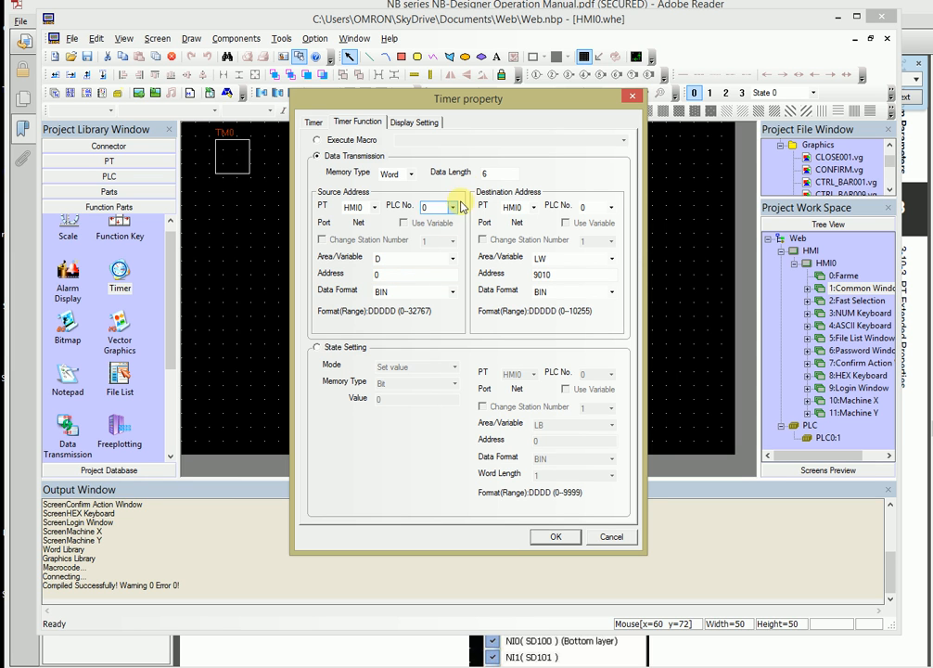
Return to NB-Designer, check the Data Length of the timer's data transmission and accept the Timer properties.
double_click(478, 174)
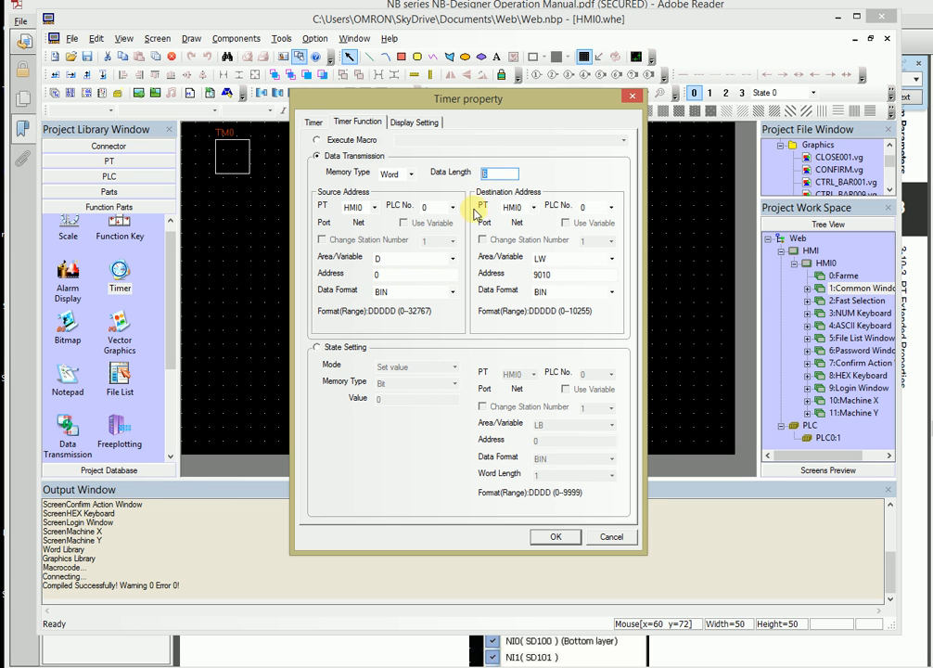
left_click(554, 537)
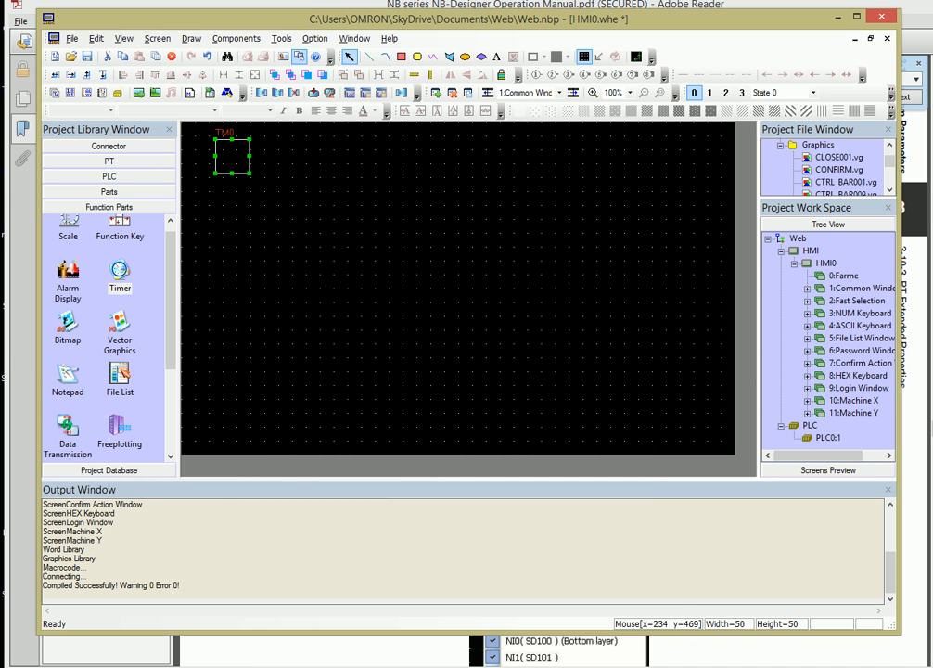
Switch to the NB Web Interface in the browser and trigger a test event with the grey switch beside the tank.
key("alt+Tab")
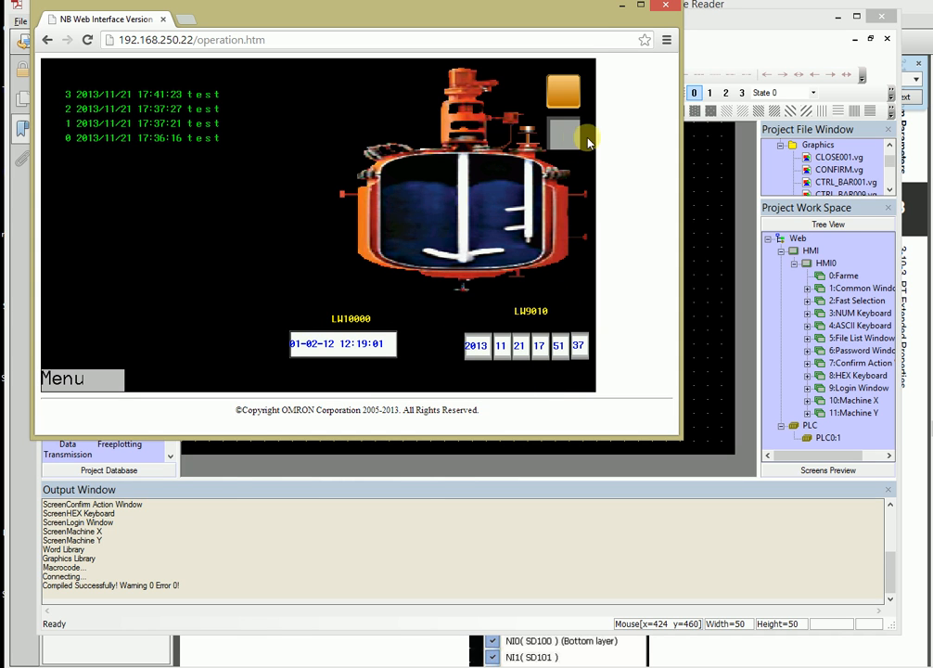
left_click(565, 136)
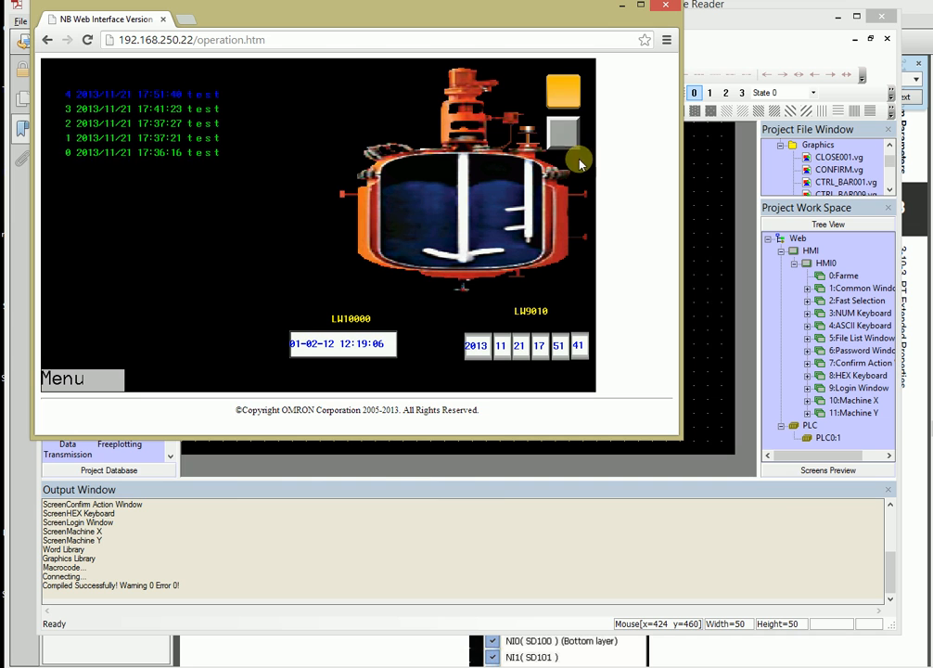